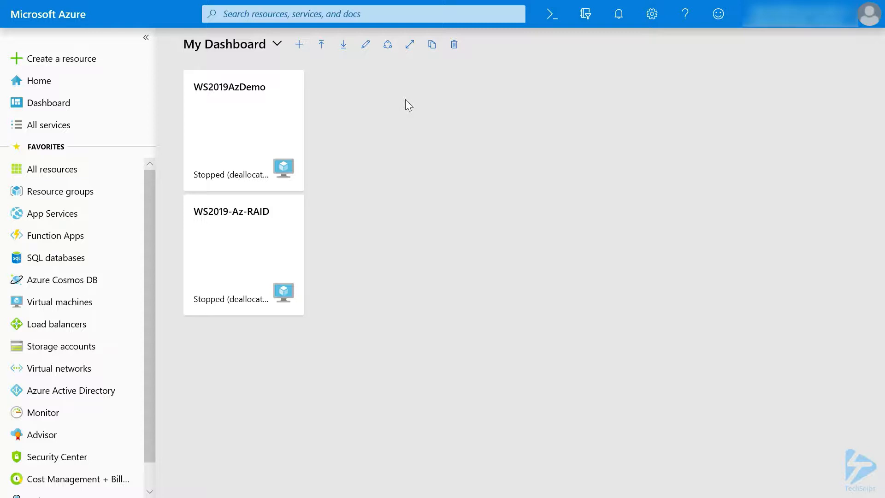
Step: Start creating a new virtual machine from the virtual machines service and collapse the list of existing machines
left_click(69, 131)
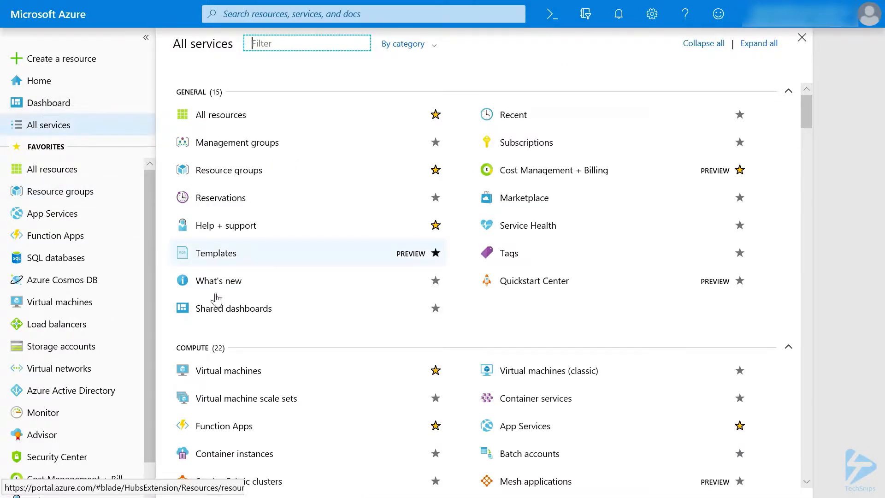
left_click(252, 377)
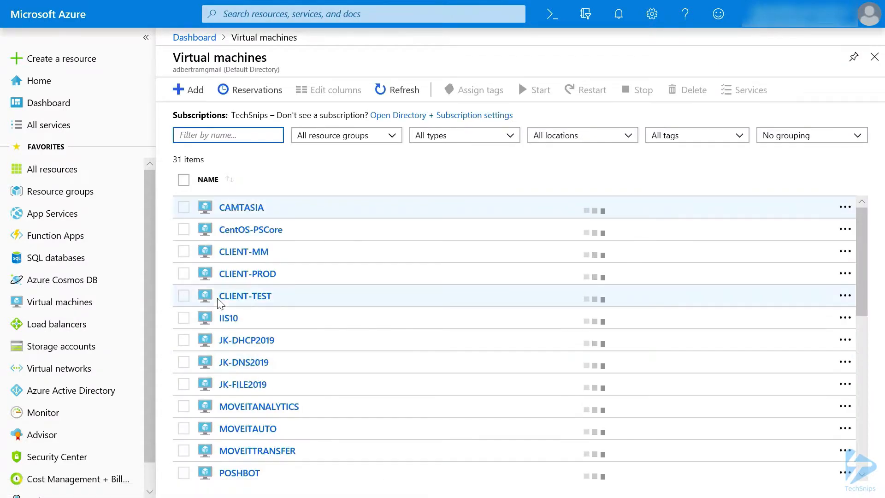
left_click(194, 90)
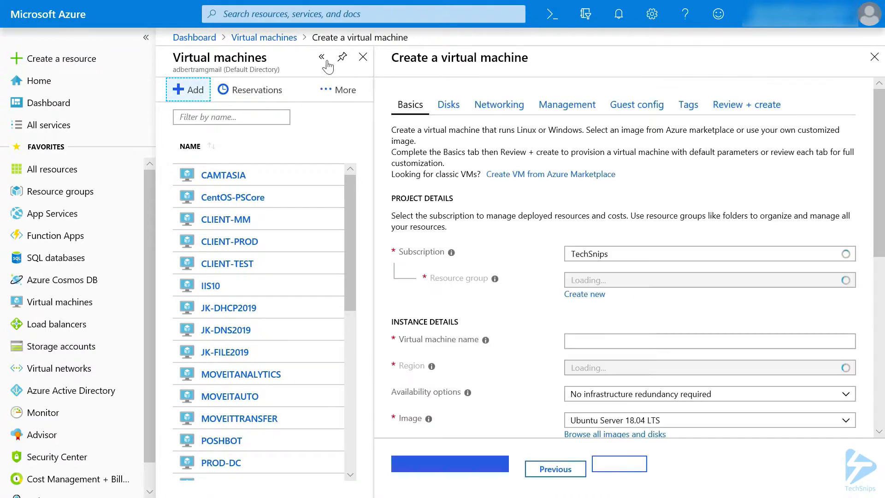
left_click(322, 58)
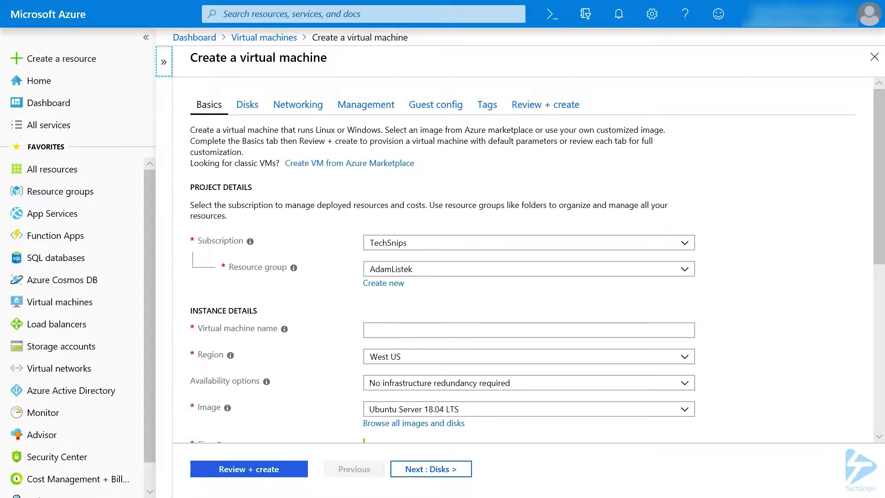
Step: Choose the owner's personal resource group and name the virtual machine WS2019-File02
left_click(685, 271)
left_click(423, 98)
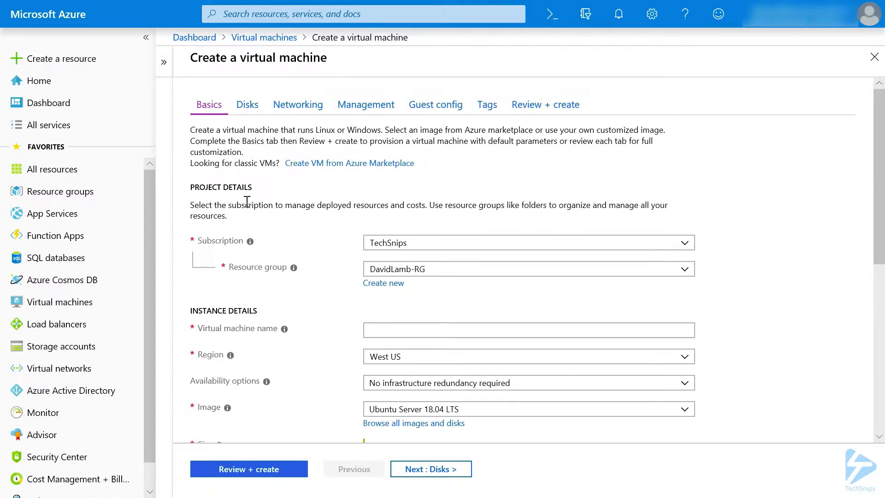
mouse_move(251, 243)
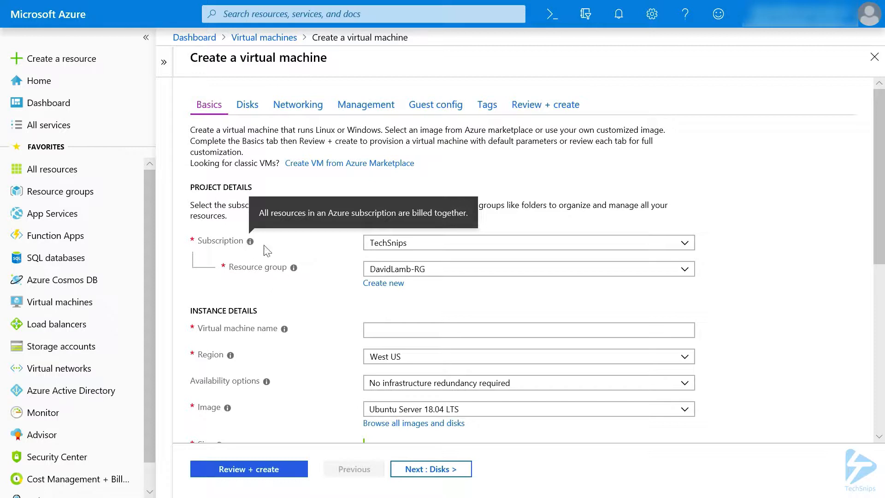
mouse_move(295, 273)
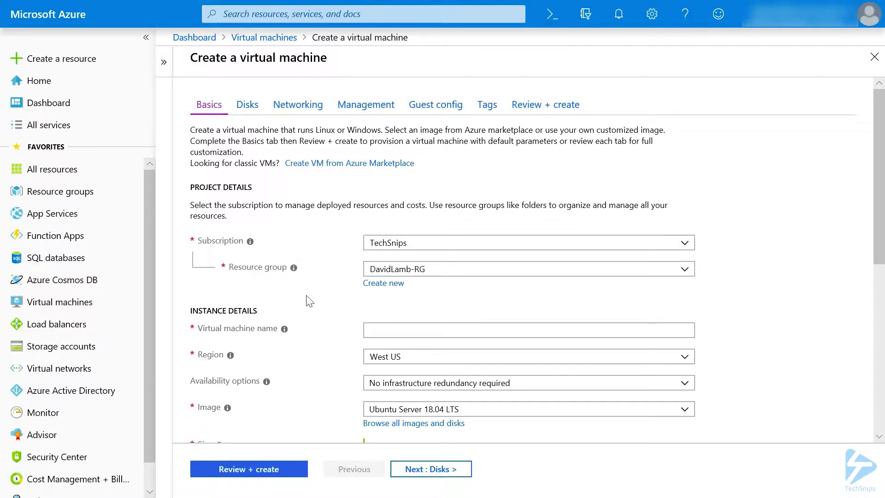
left_click(376, 331)
type("ws2019-F")
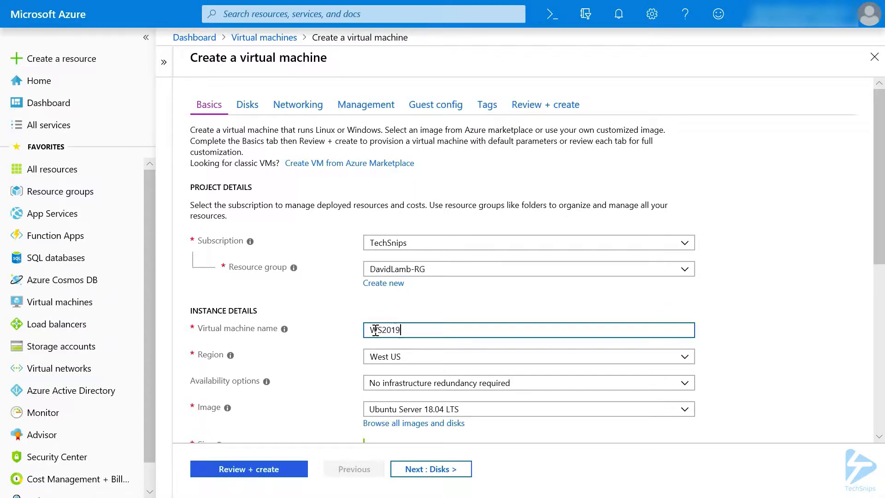
type("ile02")
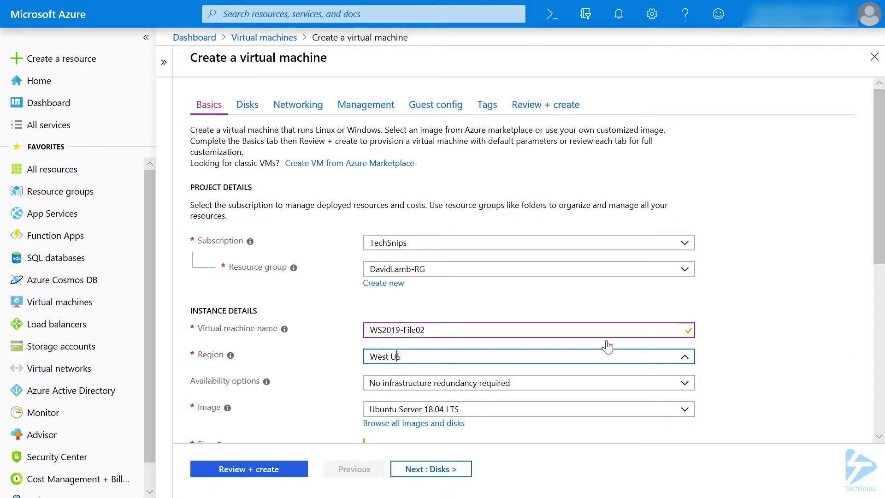
Step: Set the virtual machine's region to Canada Central
left_click(664, 354)
left_click_drag(692, 264, 682, 127)
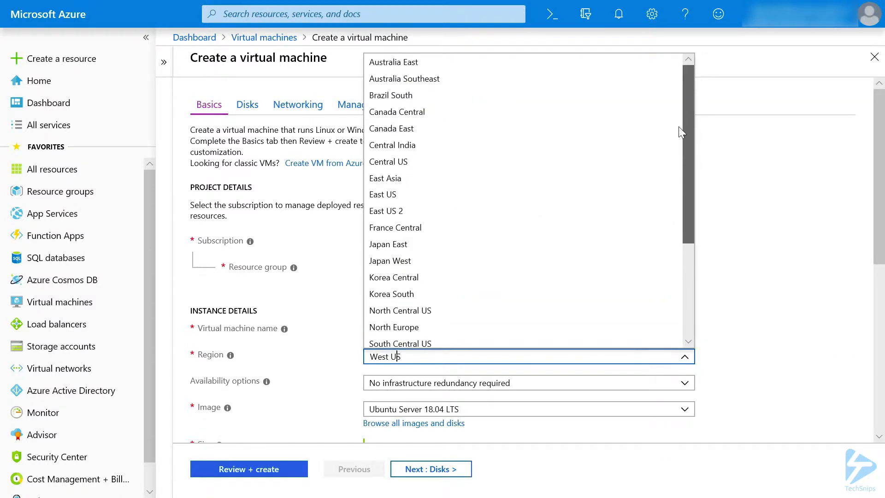
left_click(515, 118)
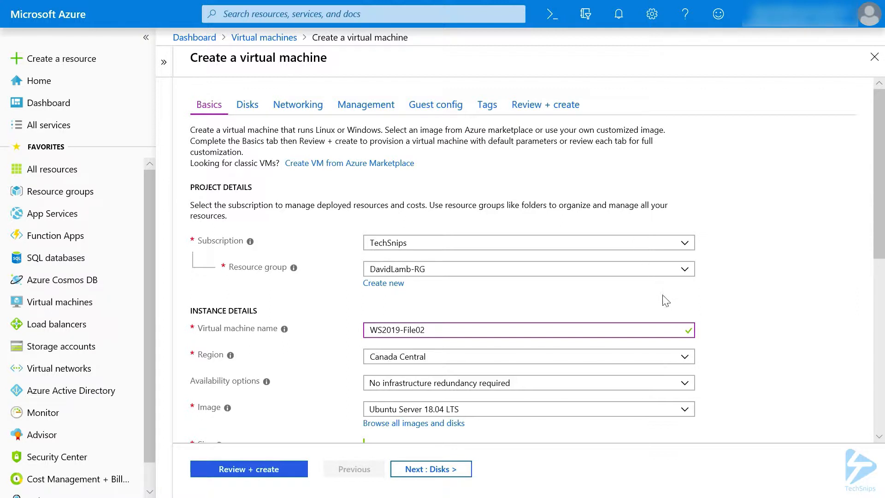
Step: Search the marketplace images for Windows Server 2019 and choose Windows Server 2019 Datacenter Server Core
left_click(416, 425)
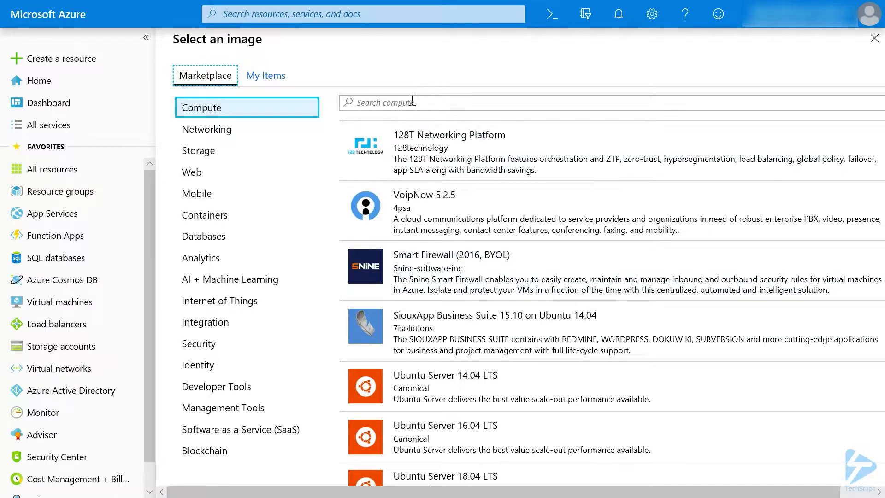
left_click(412, 102)
type("Windows")
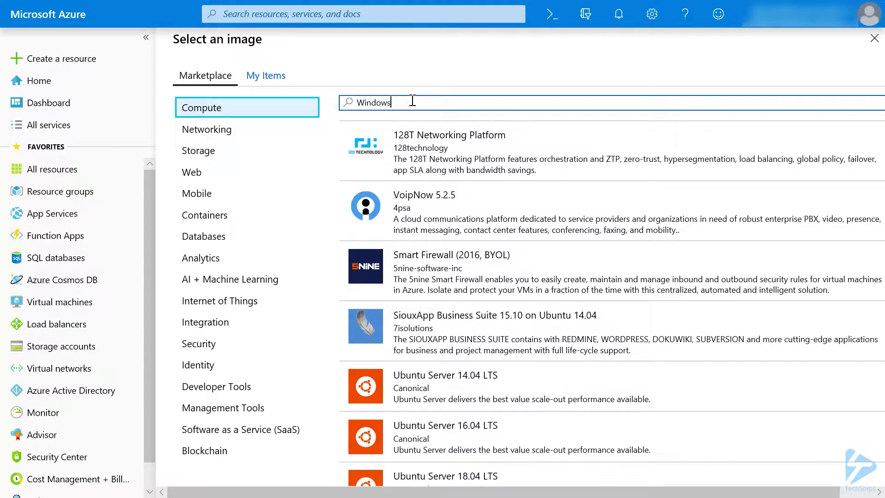
type(" Server 2019")
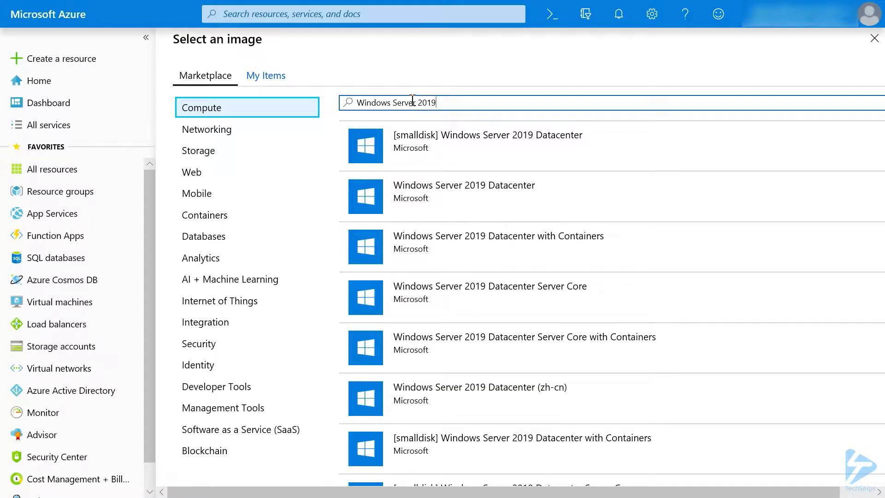
left_click(519, 286)
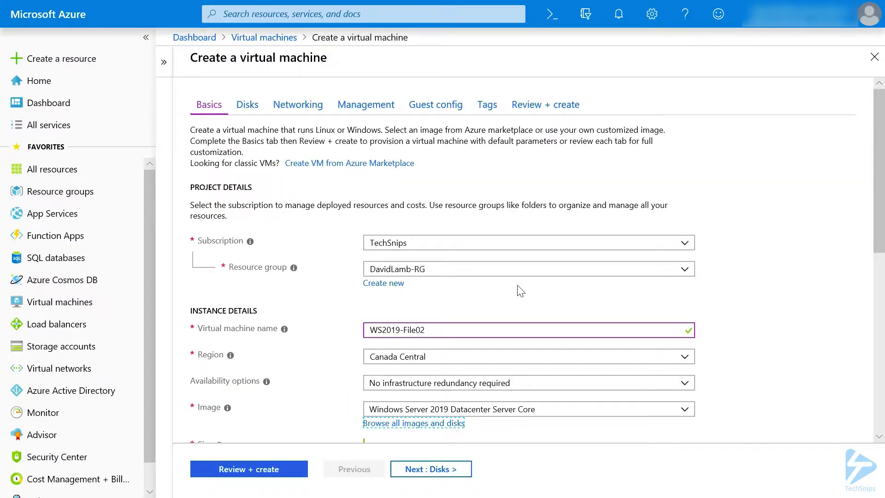
Step: Change the virtual machine's size to Standard B2ms
scroll(518, 290, "down", 7)
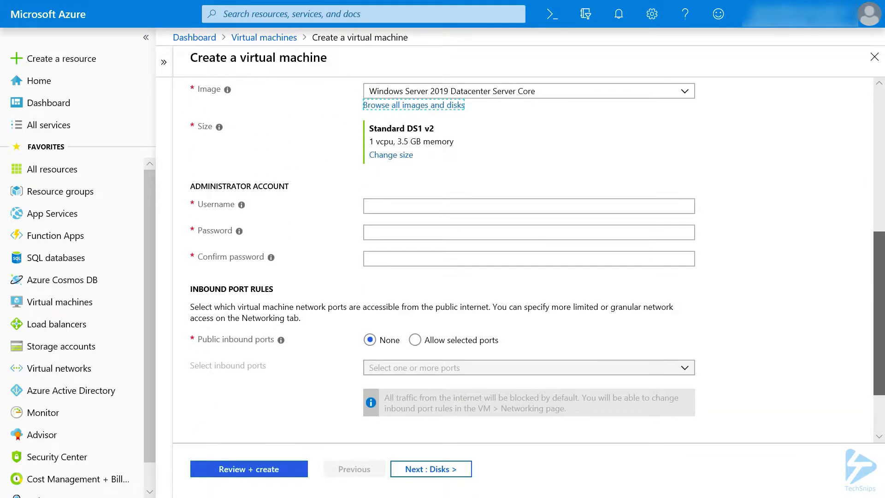
scroll(523, 258, "down", 1)
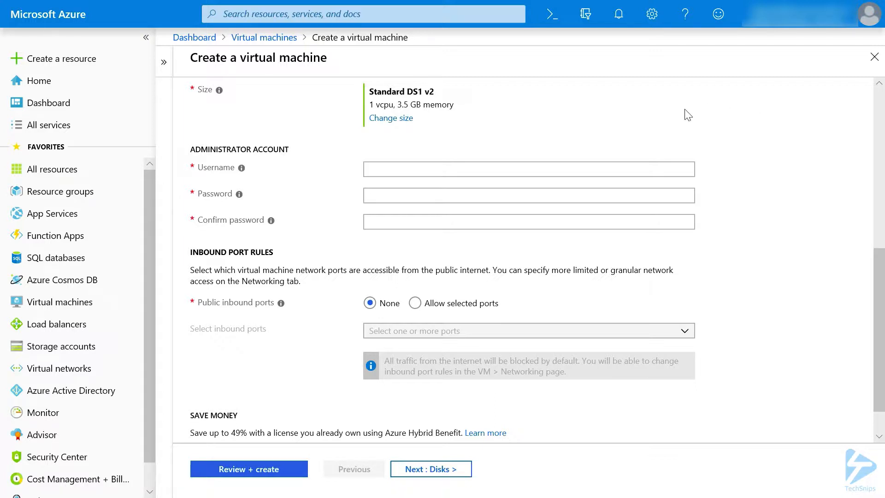
left_click(393, 119)
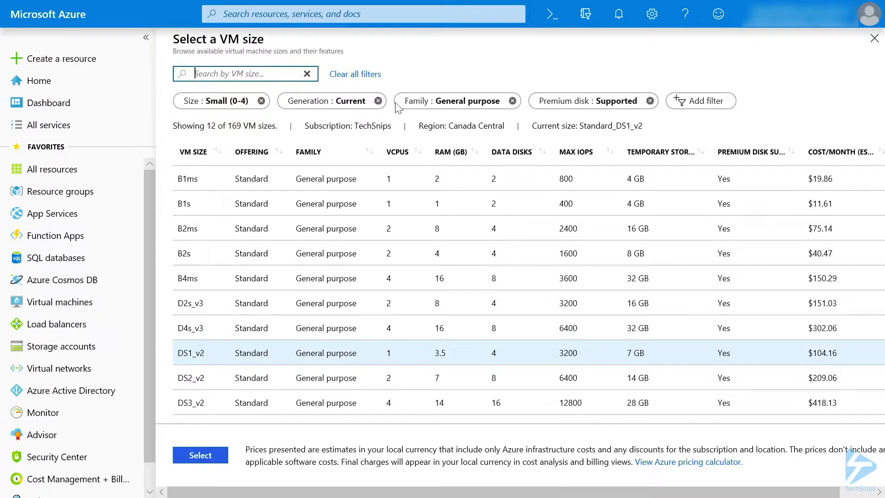
left_click(266, 227)
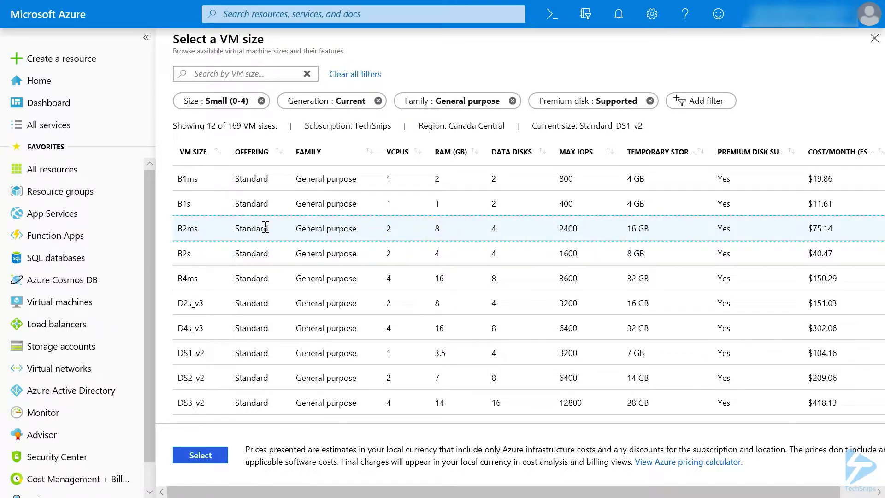
left_click(201, 455)
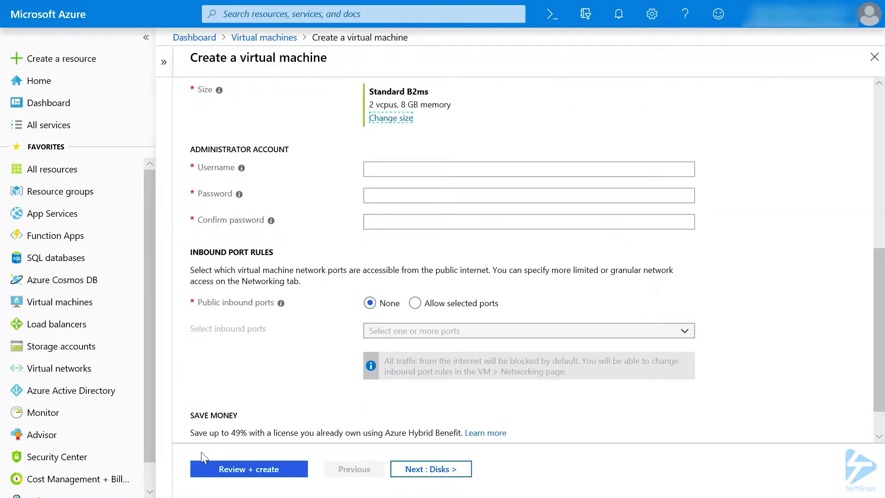
Step: Set the administrator username to WS2019Admin, then enter and confirm the account password
left_click(400, 168)
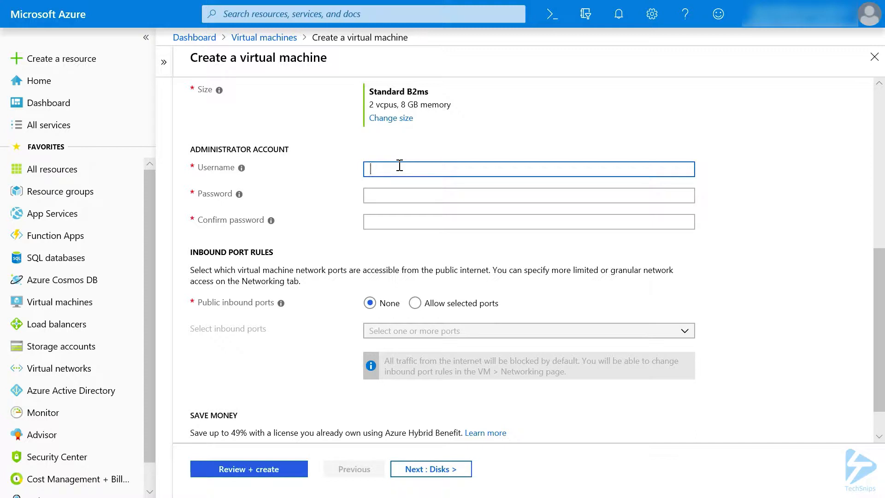
type("WS2019Adm")
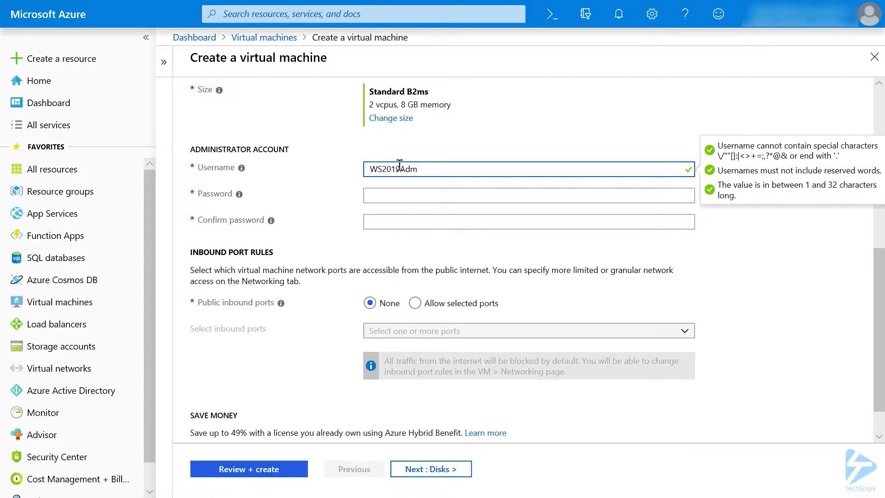
type("in")
left_click(415, 195)
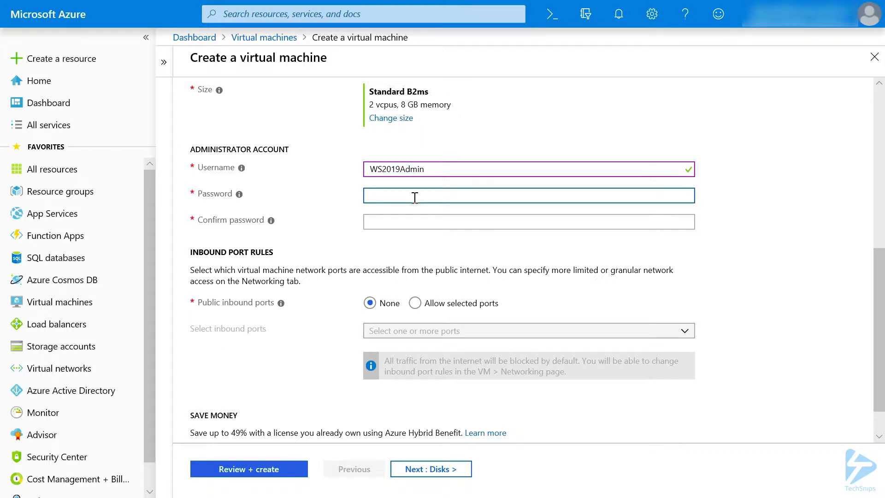
type("Pa••••••••••")
key("Tab")
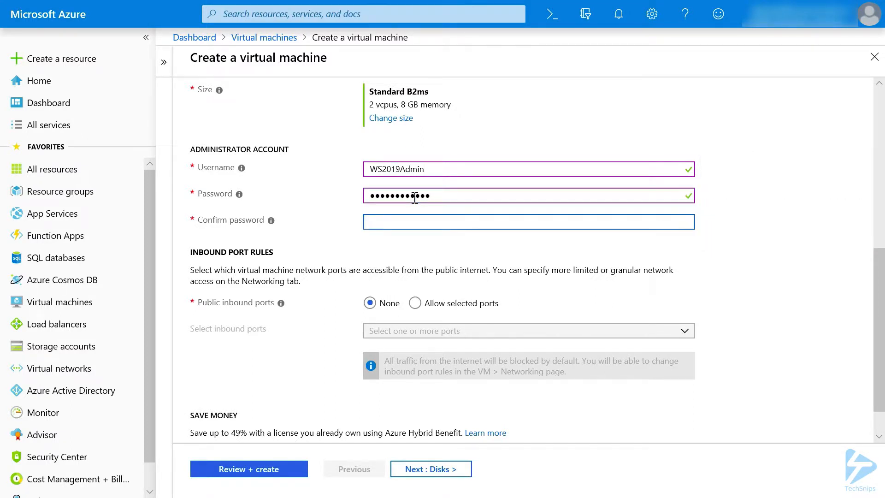
type("•••••••")
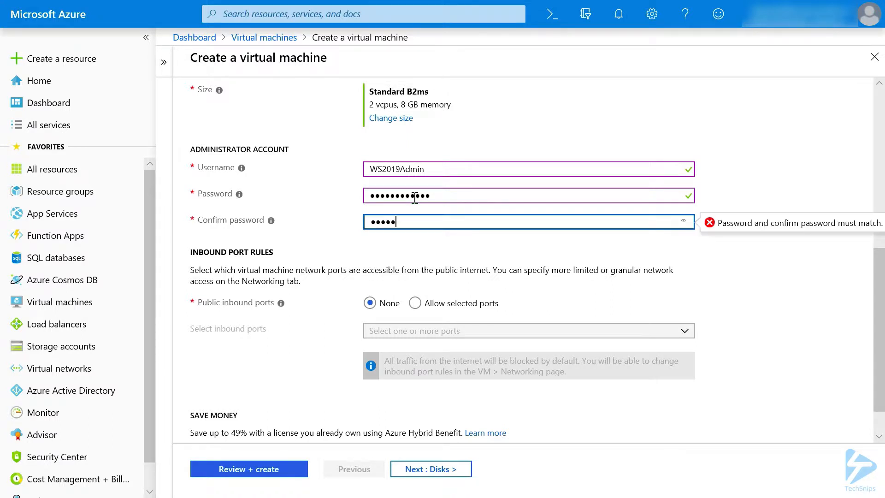
type("•••••")
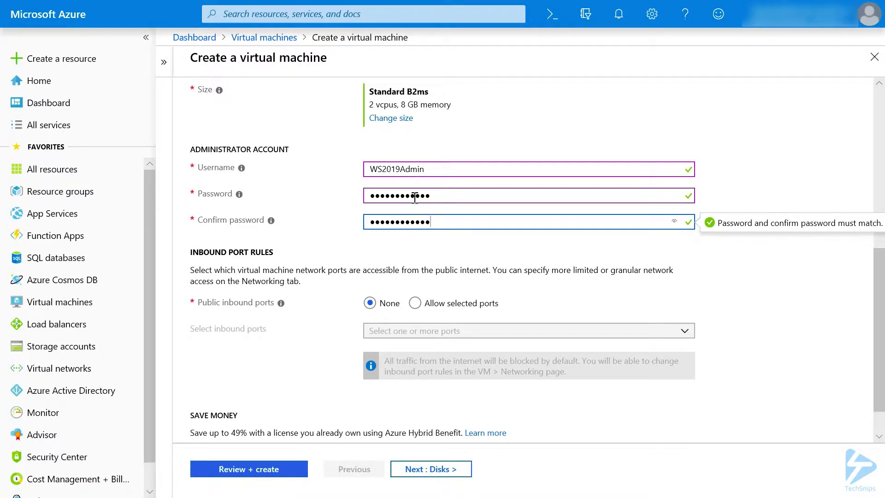
Step: Allow selected public inbound ports and enable RDP (3389)
scroll(718, 306, "down", 1)
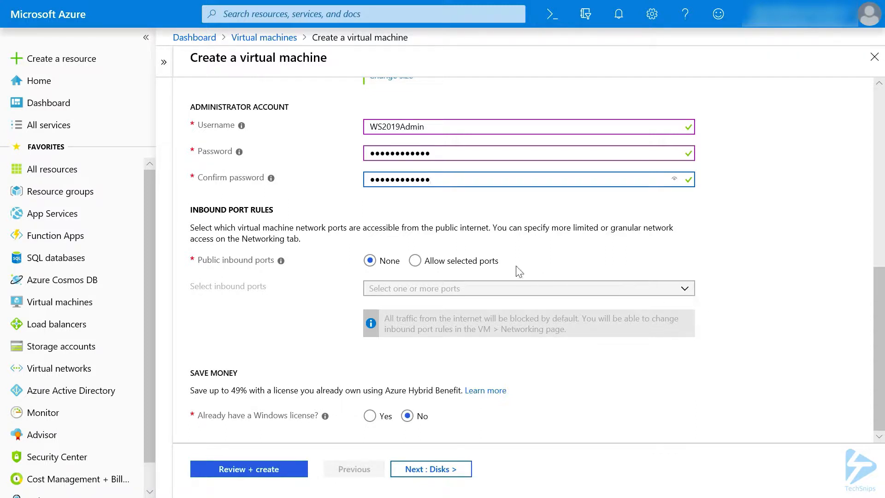
left_click(417, 262)
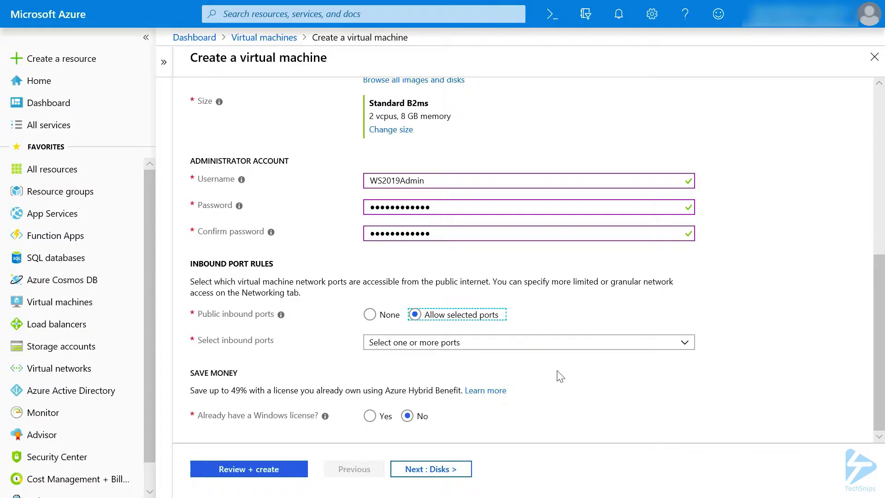
left_click(541, 348)
left_click(376, 410)
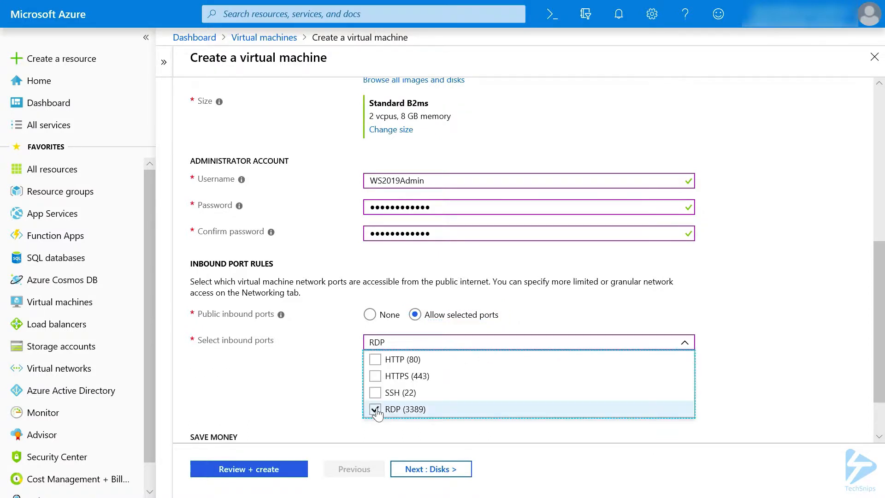
left_click(341, 407)
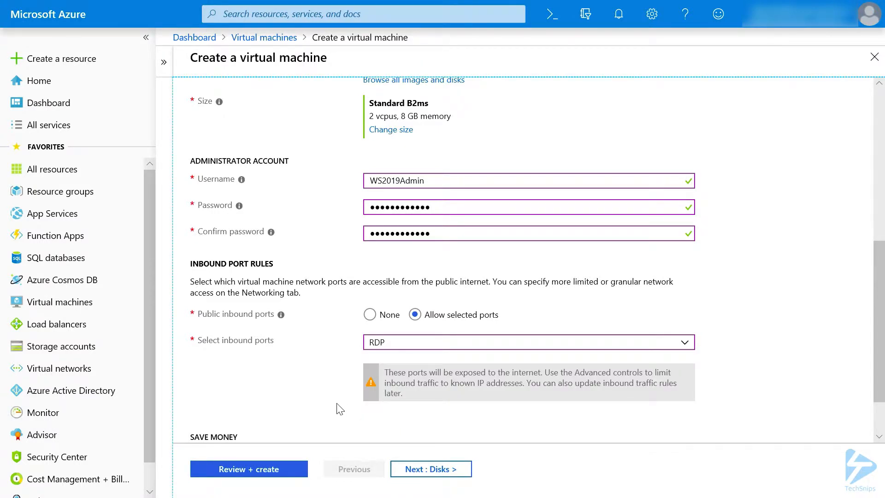
Step: Proceed to the disk settings and review the OS disk type options, keeping Premium SSD
left_click(424, 469)
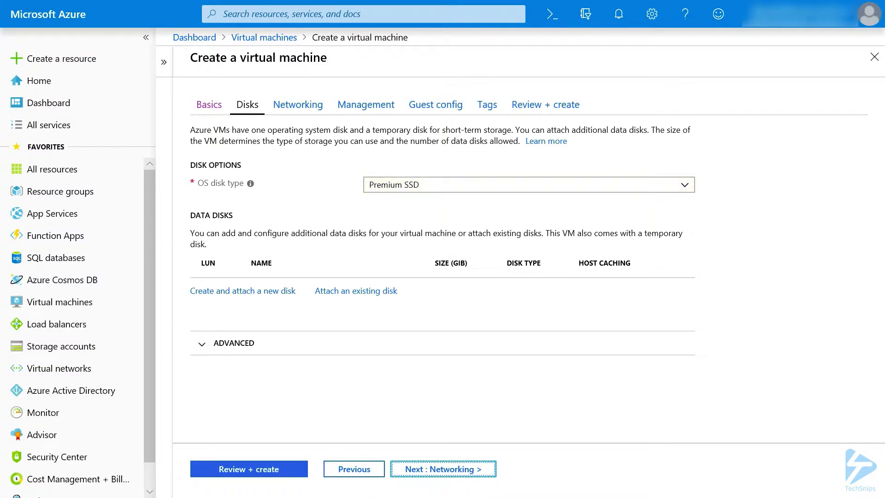
left_click(684, 189)
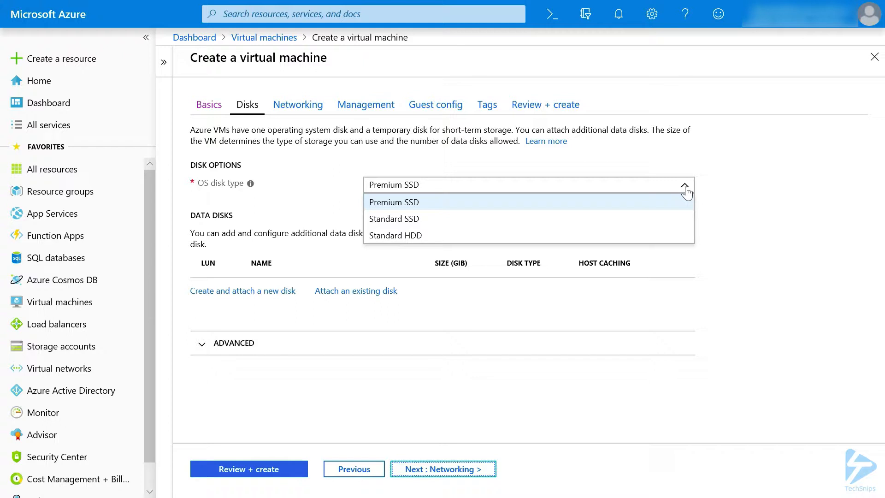
left_click(752, 185)
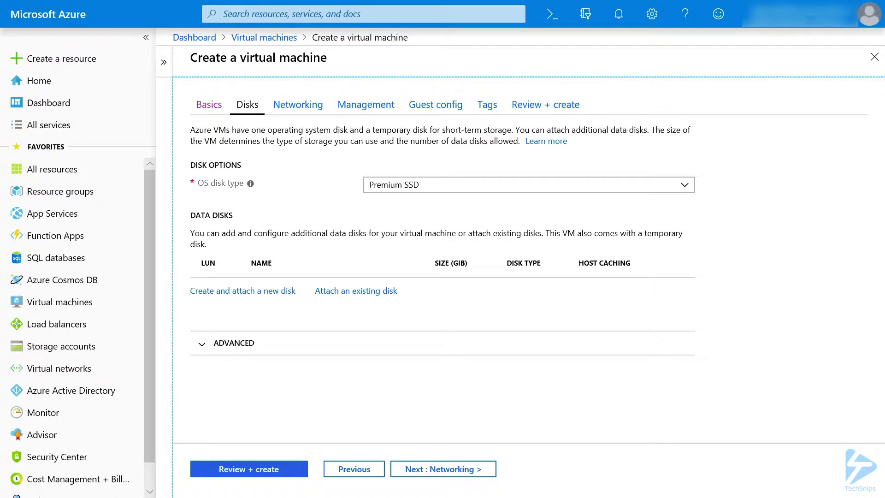
Step: Create and attach a new empty data disk of type Standard SSD with a size of 500 GiB
left_click(244, 294)
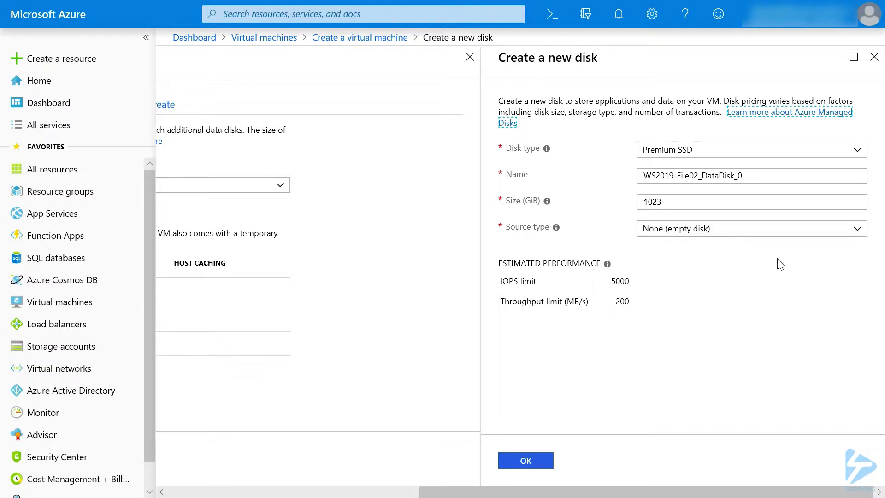
left_click(857, 151)
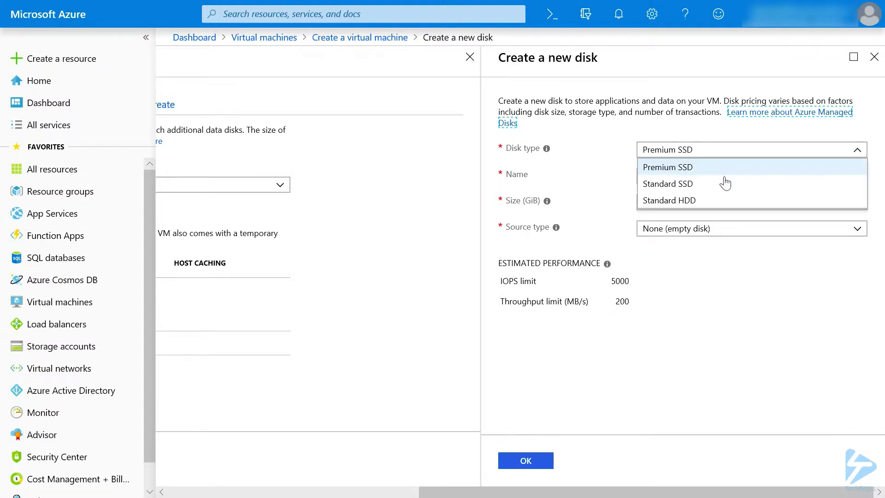
left_click(709, 186)
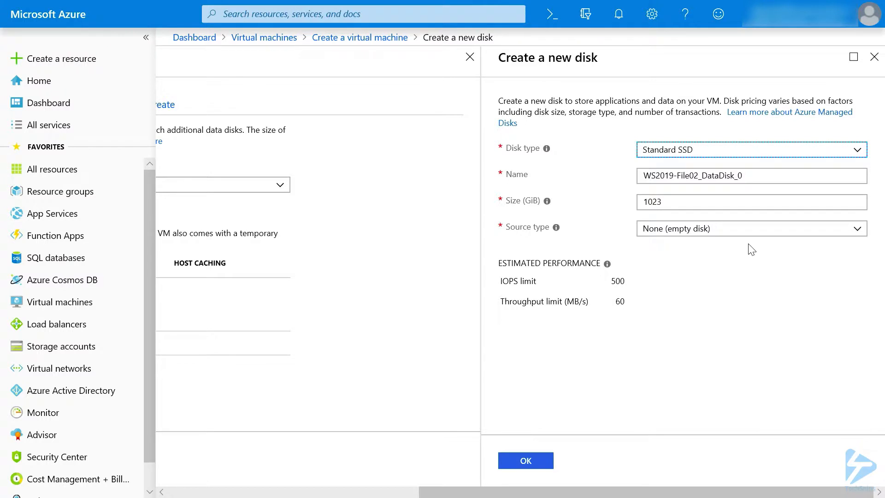
left_click_drag(702, 202, 618, 199)
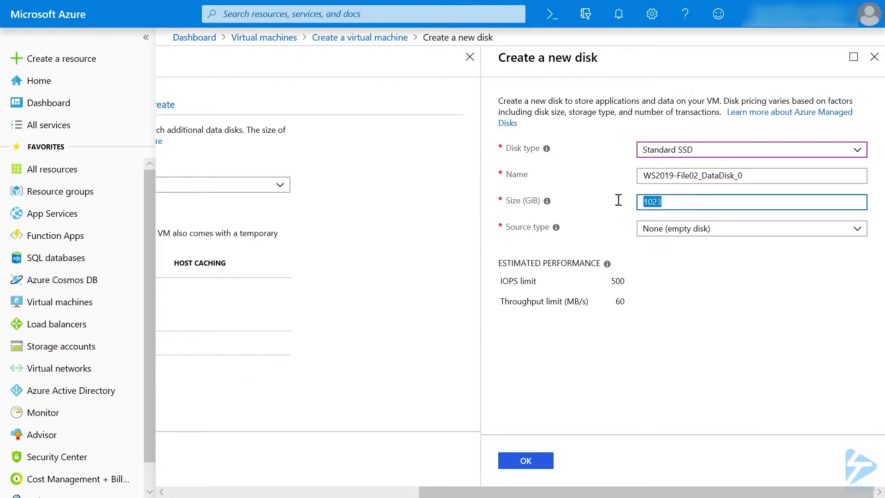
type("500")
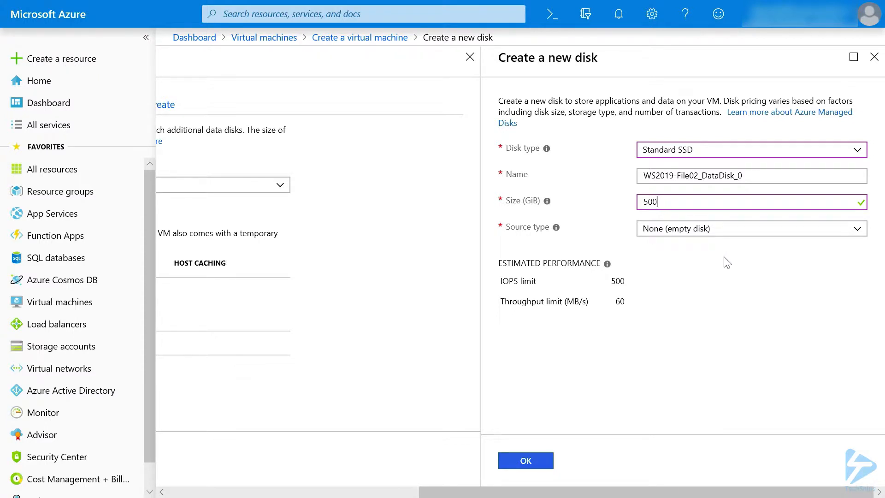
left_click(522, 462)
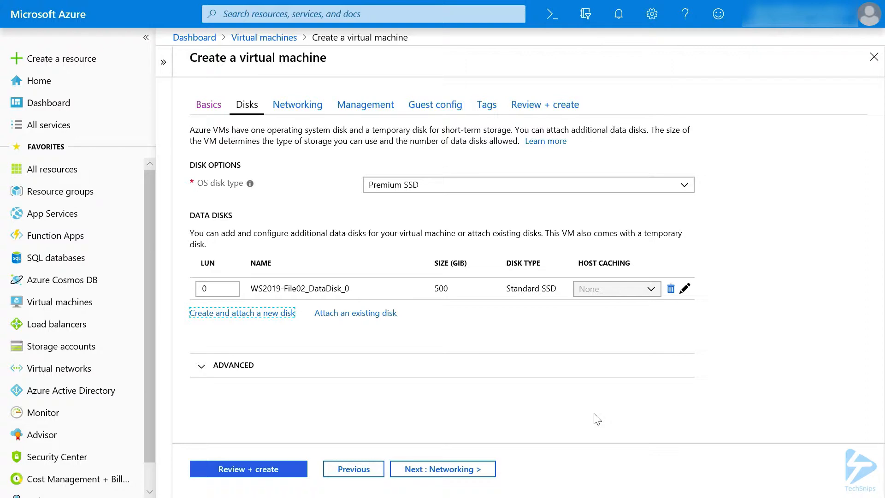
Step: Proceed to the networking settings, review them, and continue to the management settings with the networking defaults kept
left_click(434, 469)
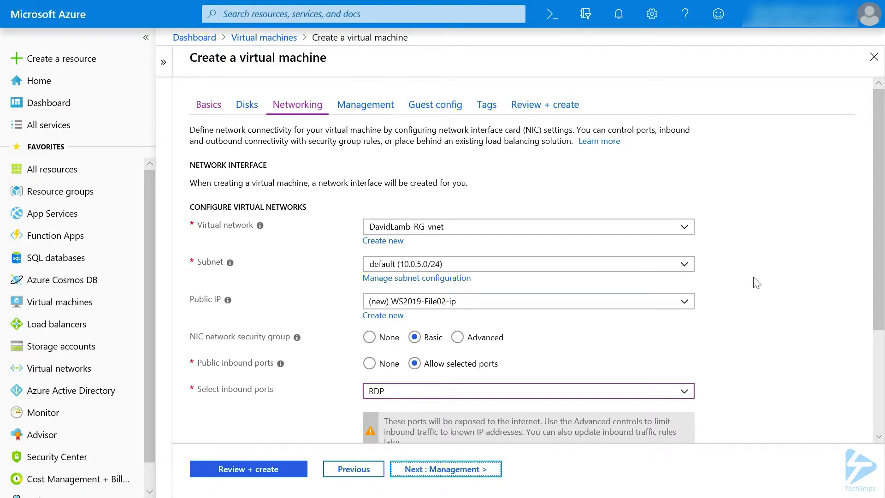
scroll(757, 283, "down", 1)
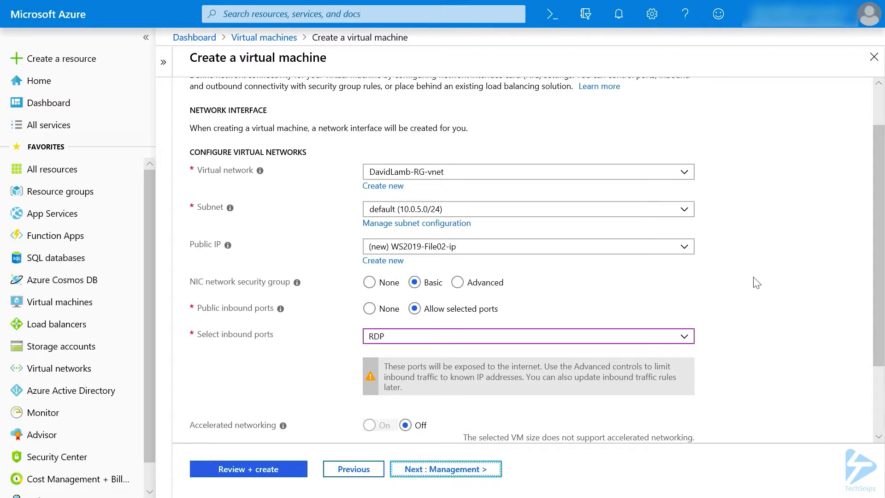
left_click(438, 470)
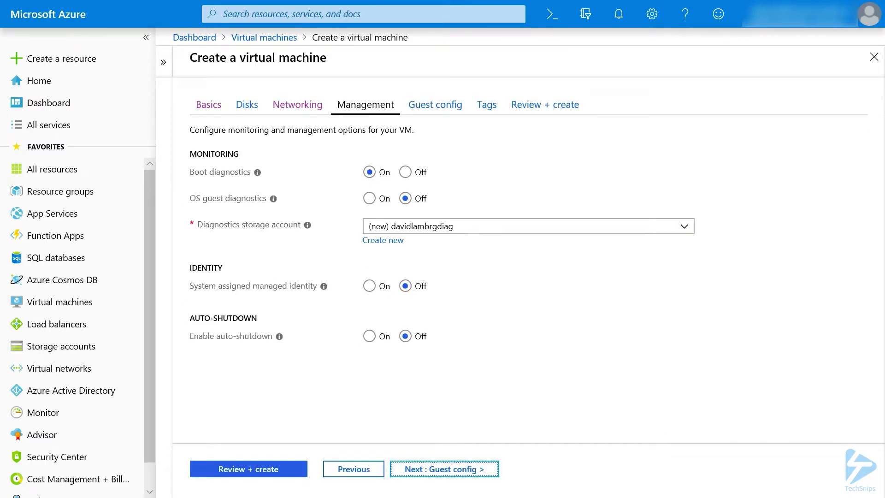
Step: Turn off boot diagnostics and continue past the guest configuration to the tags without adding an extension
left_click(405, 175)
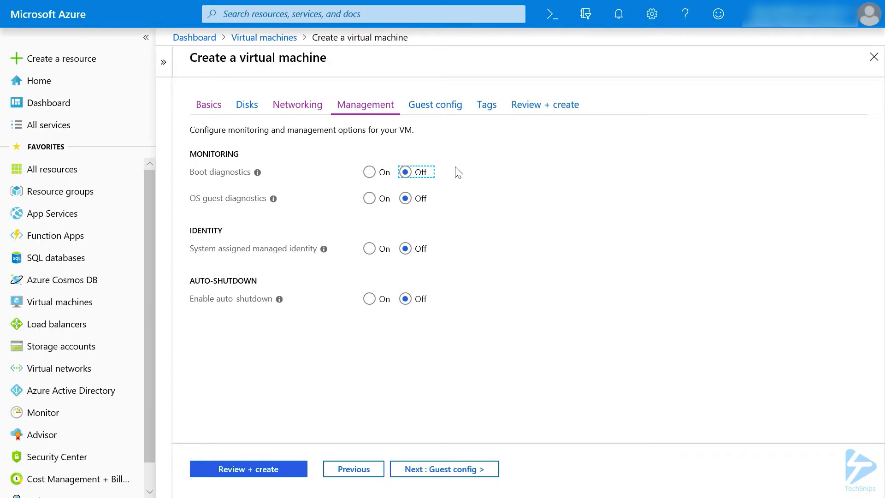
left_click(454, 470)
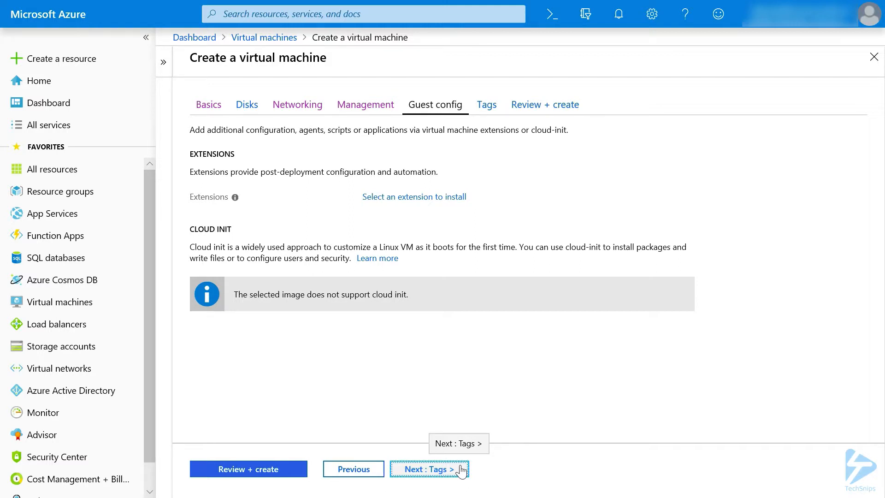
left_click(443, 475)
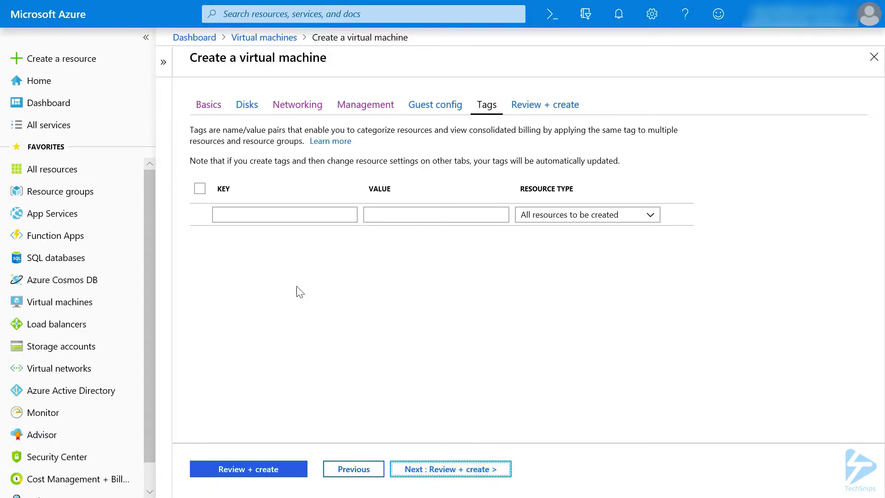
Step: Add an Environment tag with the value Demo for all resources and proceed to the final review
left_click(267, 217)
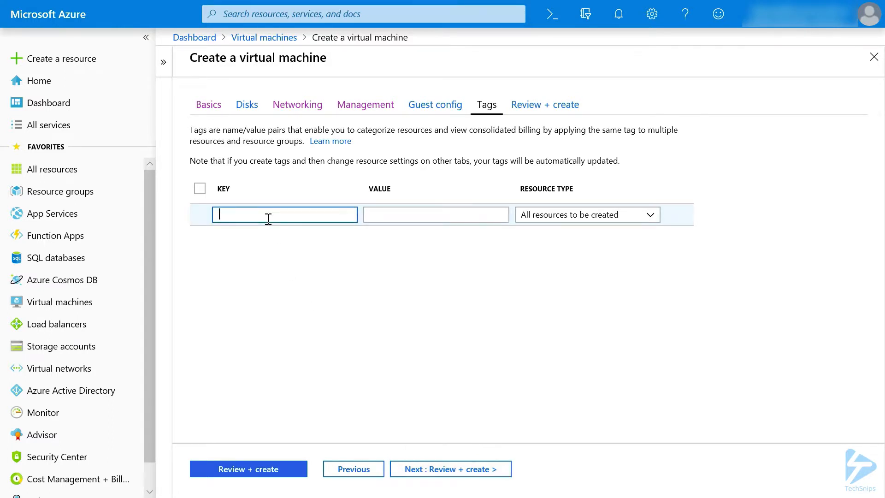
type("Environment")
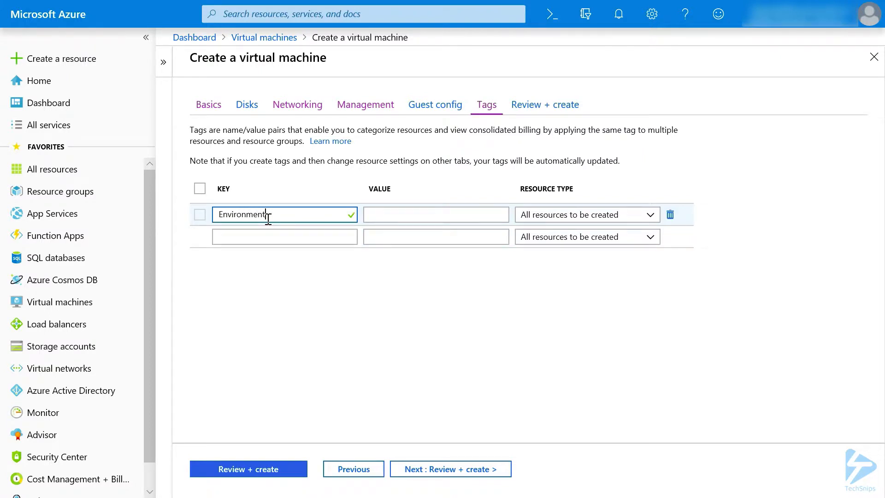
key("Tab")
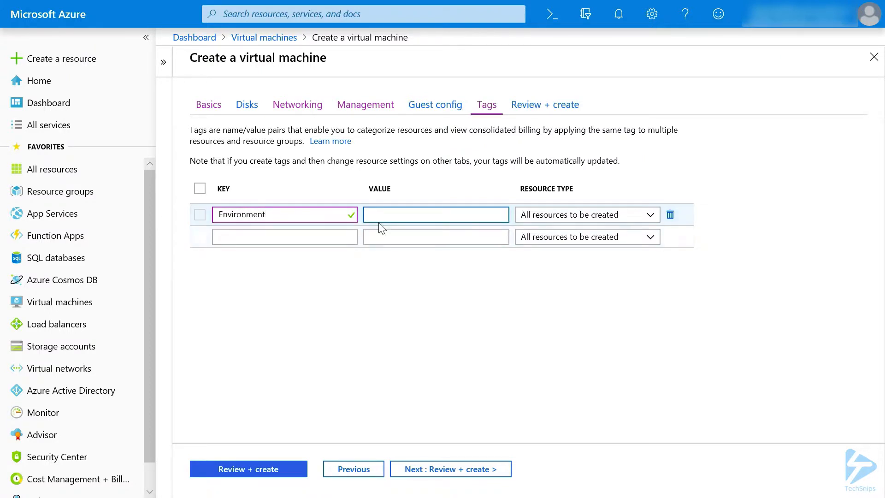
type("Demo")
left_click(444, 472)
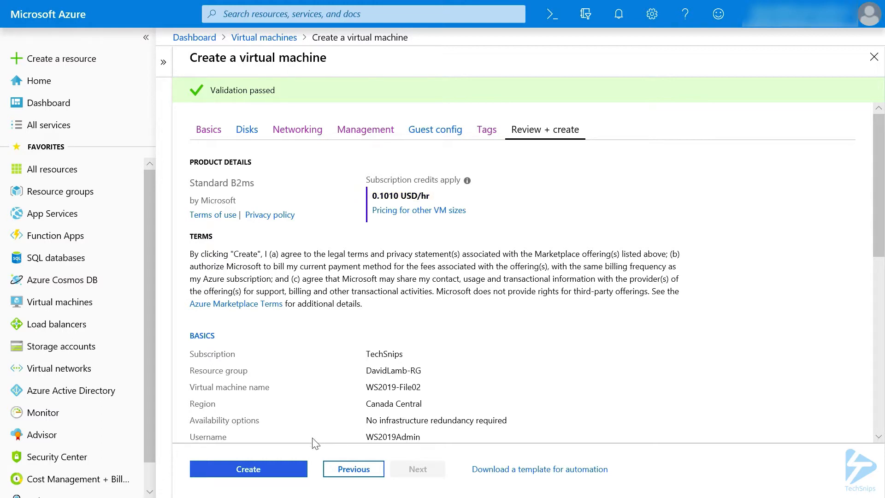
Step: Review the configuration summary down to the tags and create the virtual machine
scroll(279, 423, "down", 3)
scroll(280, 420, "down", 4)
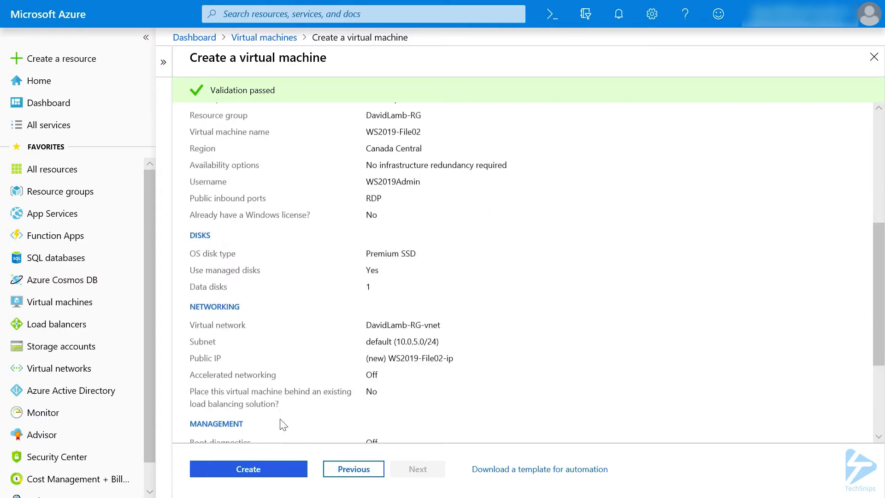
scroll(282, 420, "down", 1)
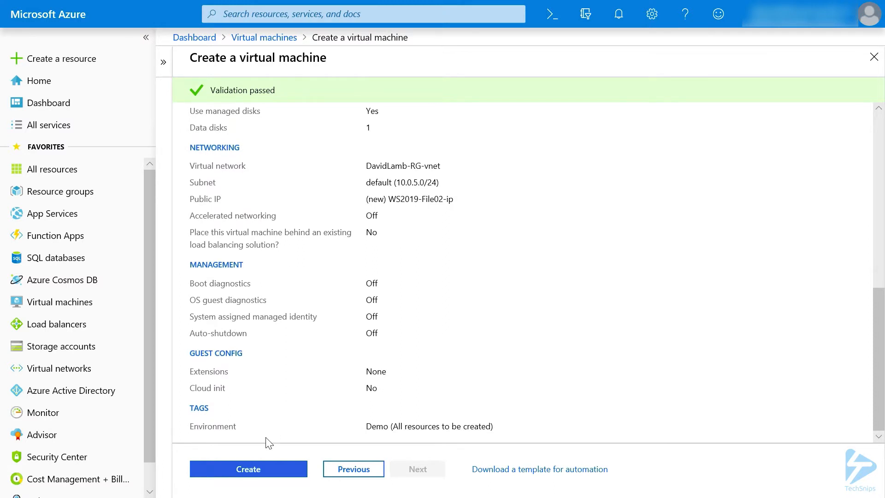
left_click(255, 472)
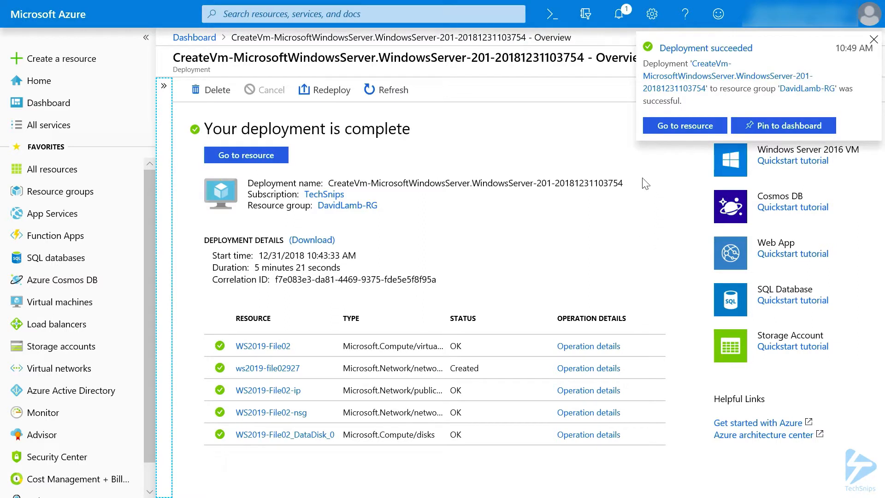
Step: Pin the deployed virtual machine to the dashboard and open its overview page
left_click(786, 129)
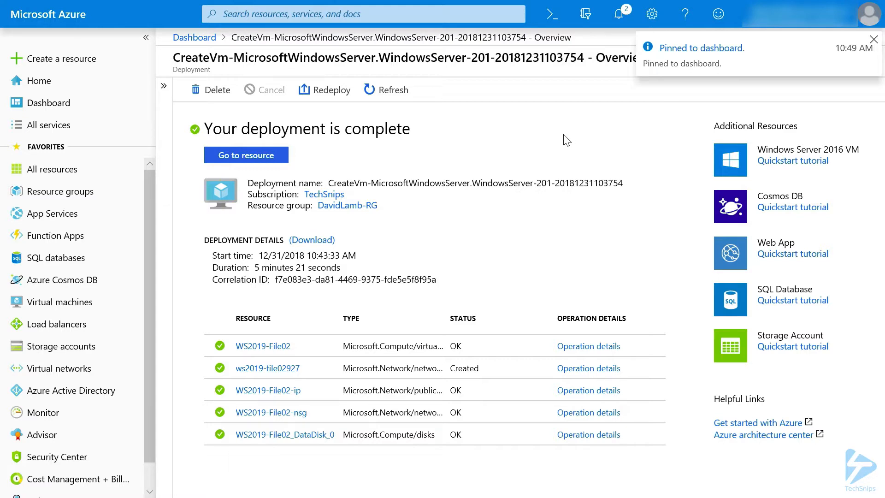
left_click(249, 157)
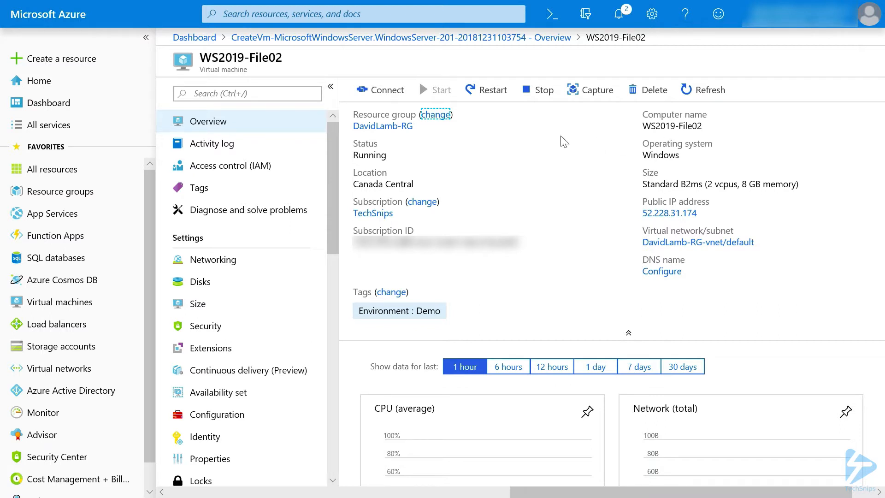
Step: Download the RDP connection file for the public IP address and save it to the Desktop as WS2019-File02
left_click(381, 90)
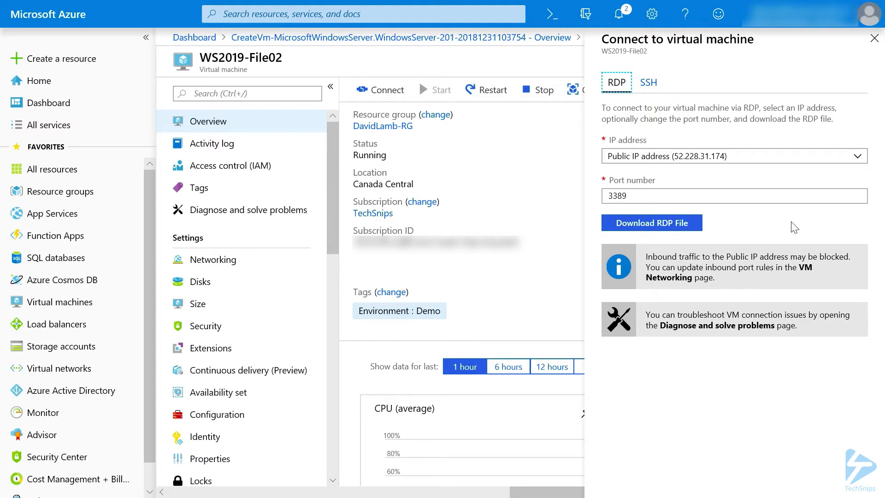
left_click(650, 230)
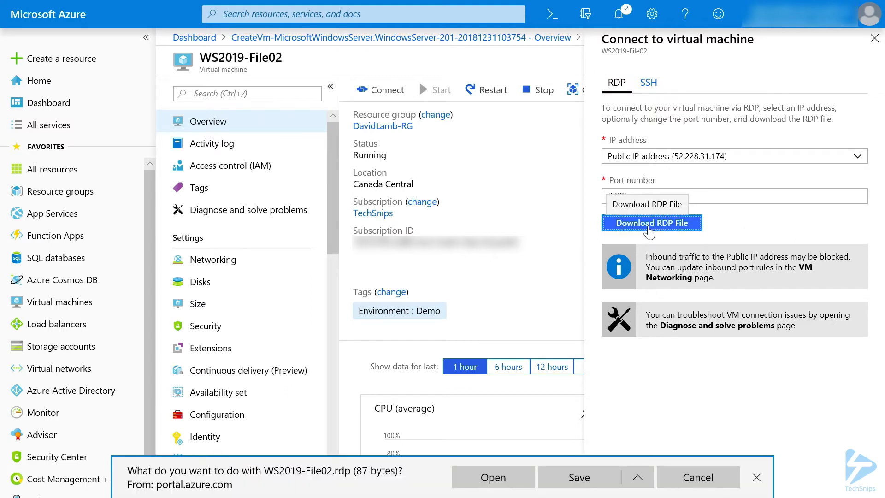
left_click(637, 478)
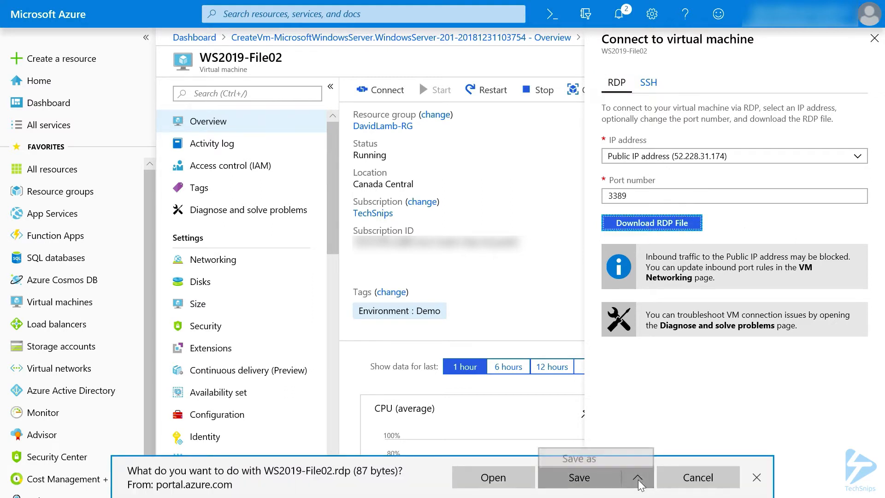
left_click(592, 456)
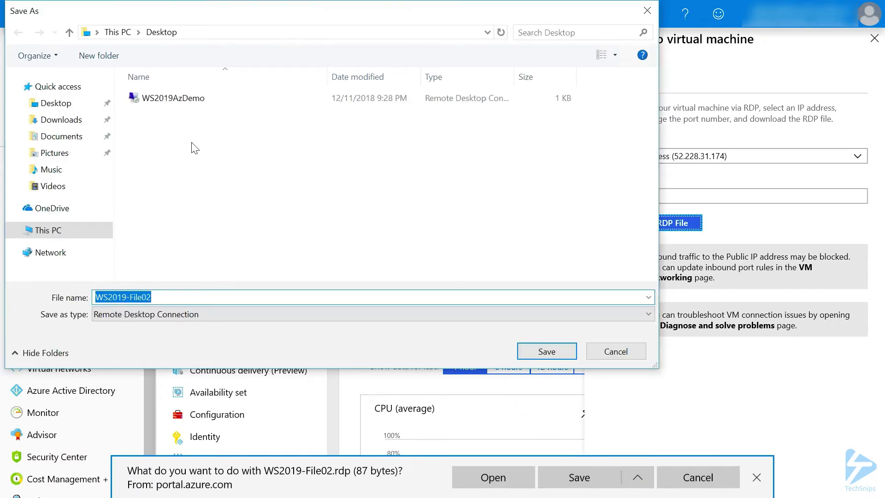
left_click(544, 354)
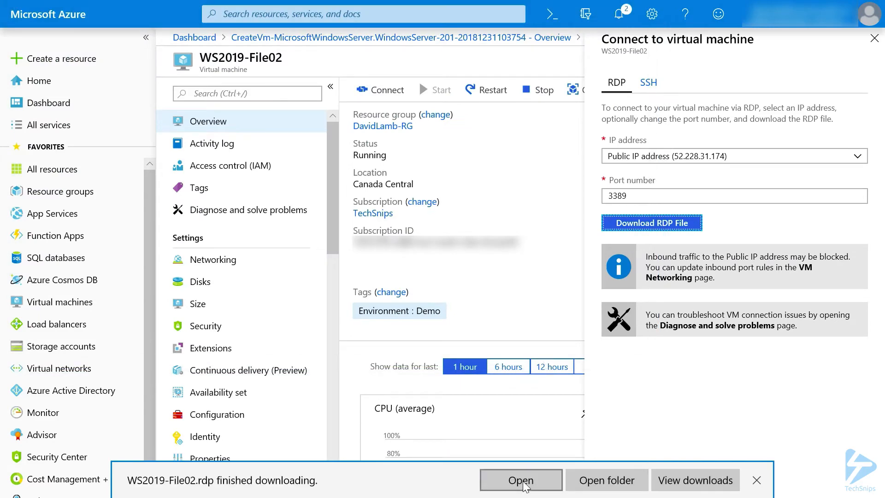
Step: Open the downloaded RDP file and connect despite the unknown publisher, disabling further prompts for this computer
left_click(521, 480)
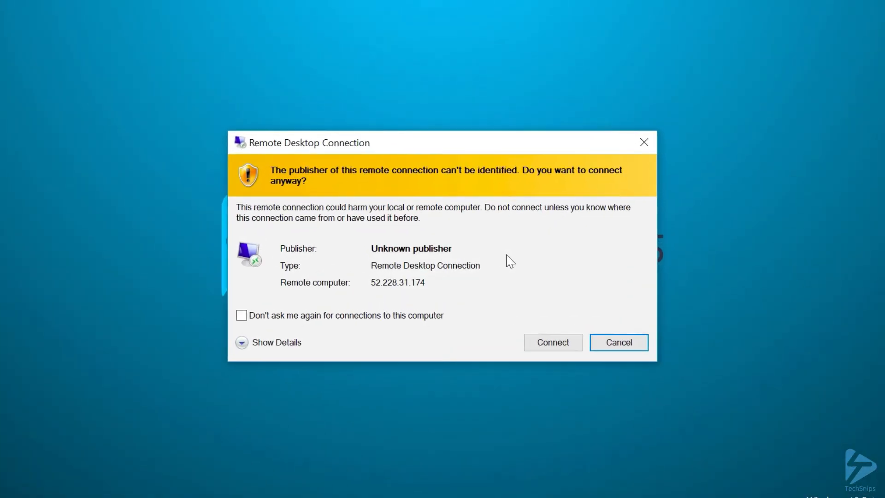
left_click(355, 319)
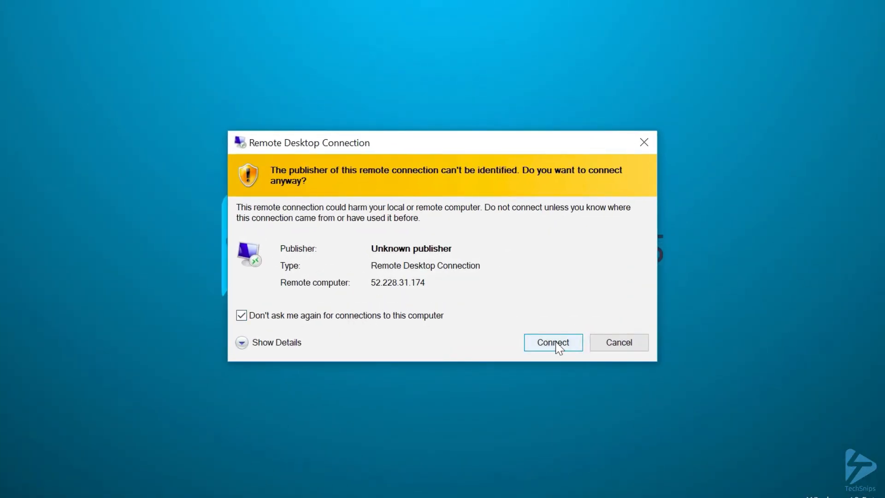
left_click(556, 343)
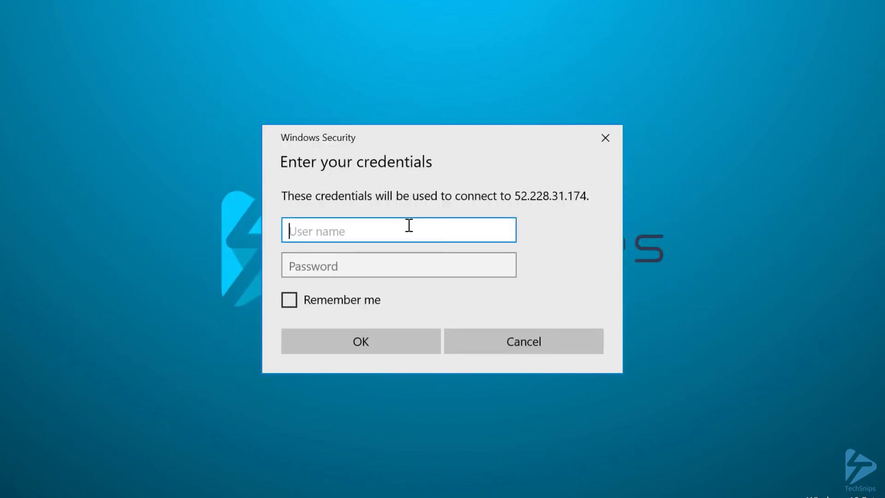
Step: Sign in to the remote computer as WS2019Admin with the account password
type("WS2019")
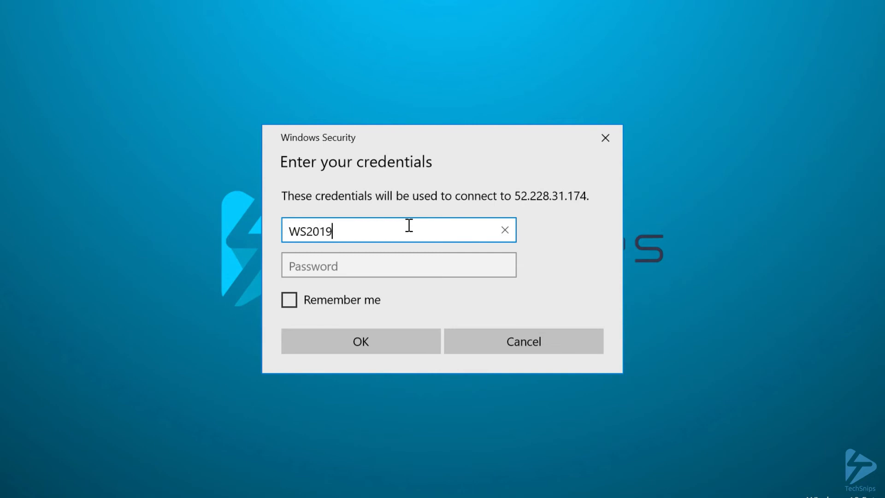
type("Admin")
key("Tab")
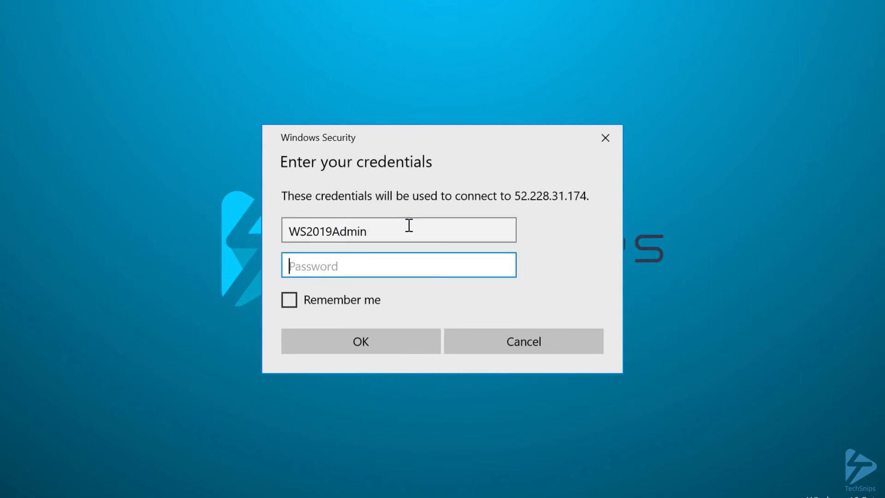
type("•••••••••••")
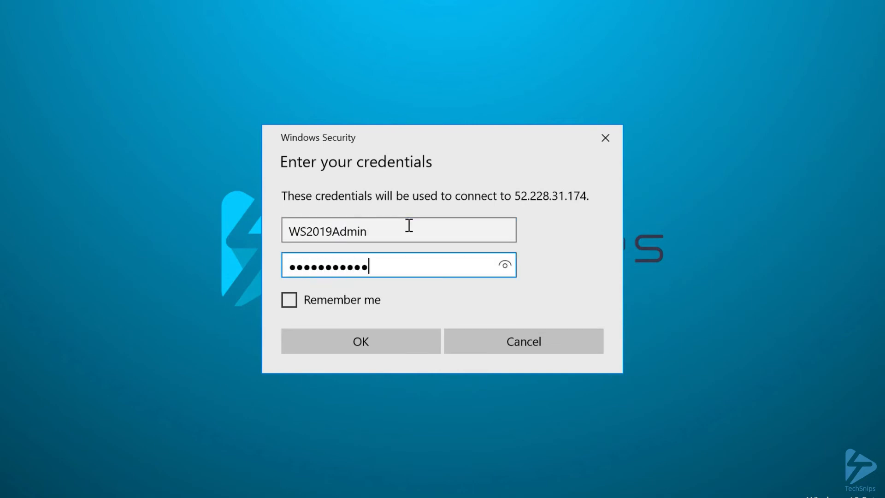
left_click(349, 342)
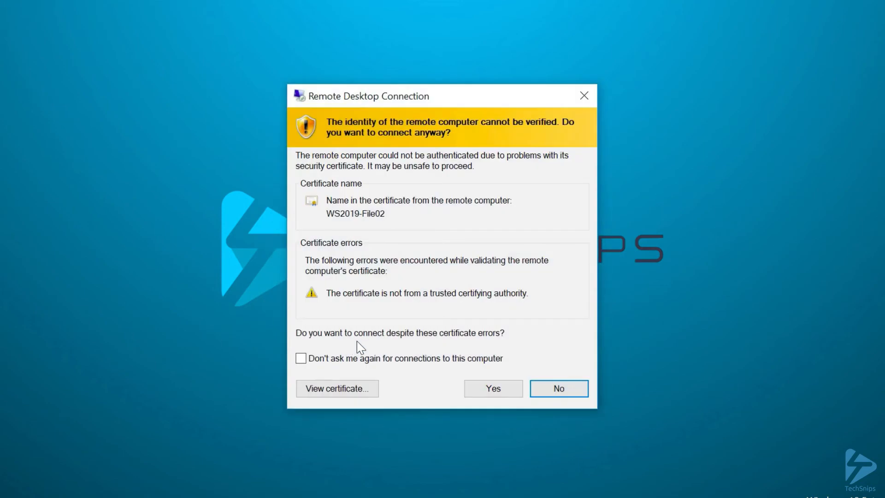
Step: Accept the untrusted certificate of WS2019-File02 and suppress this certificate warning for further connections
left_click(360, 359)
left_click(489, 390)
left_click(487, 390)
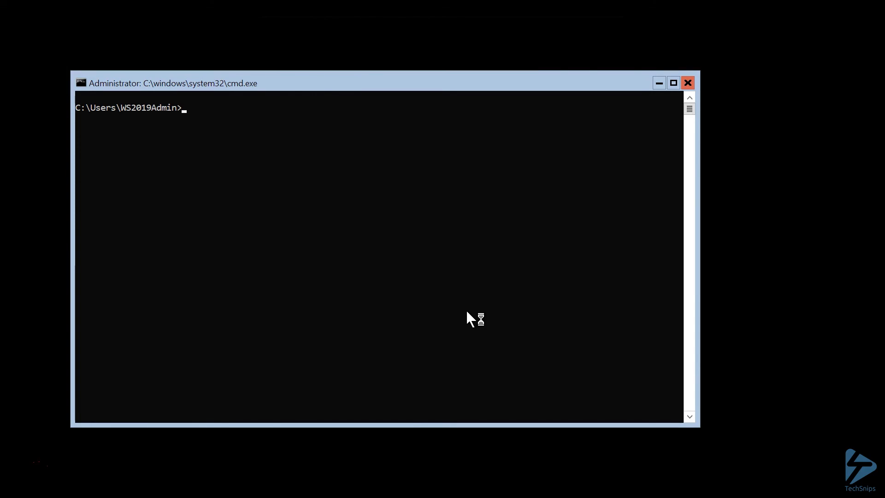
Step: Open a PowerShell window from the remote command prompt with the command start powershell
type("start powershell")
key("Return")
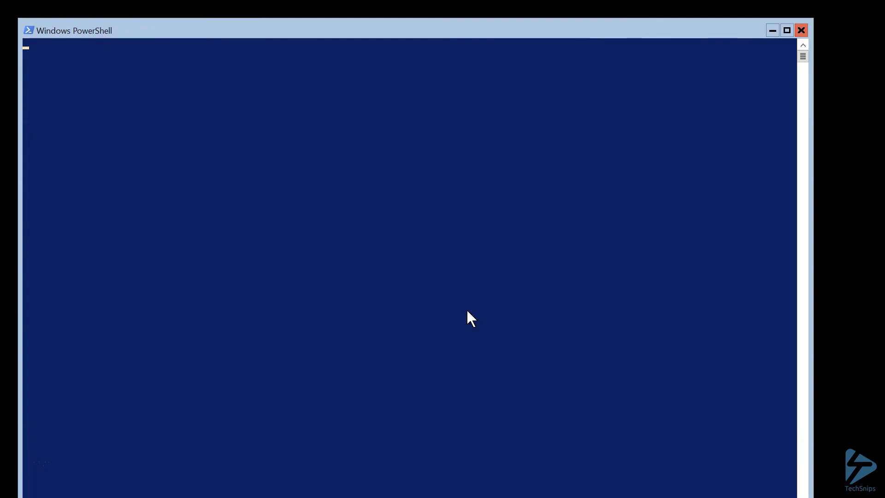